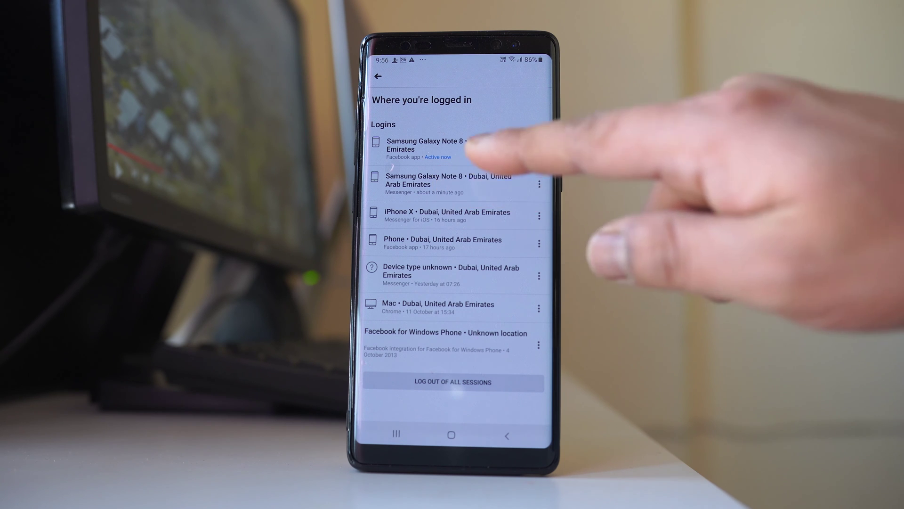
Log out the Samsung Galaxy Note 8 Messenger session from its Review login sheet.
{"action": "left_click", "coordinate": [540, 186]}
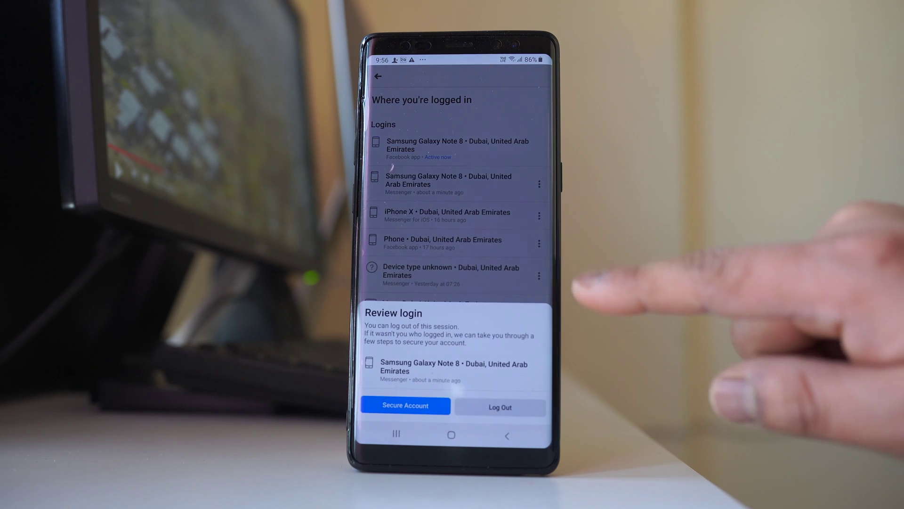
{"action": "left_click", "coordinate": [502, 407]}
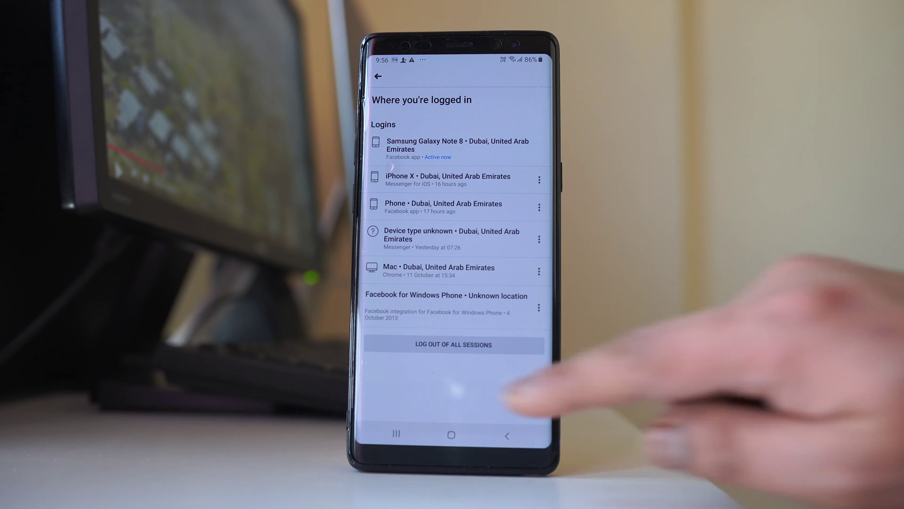
Swipe Facebook away in Recents and relaunch Messenger from the app drawer.
{"action": "left_click", "coordinate": [454, 344]}
{"action": "left_click", "coordinate": [397, 435]}
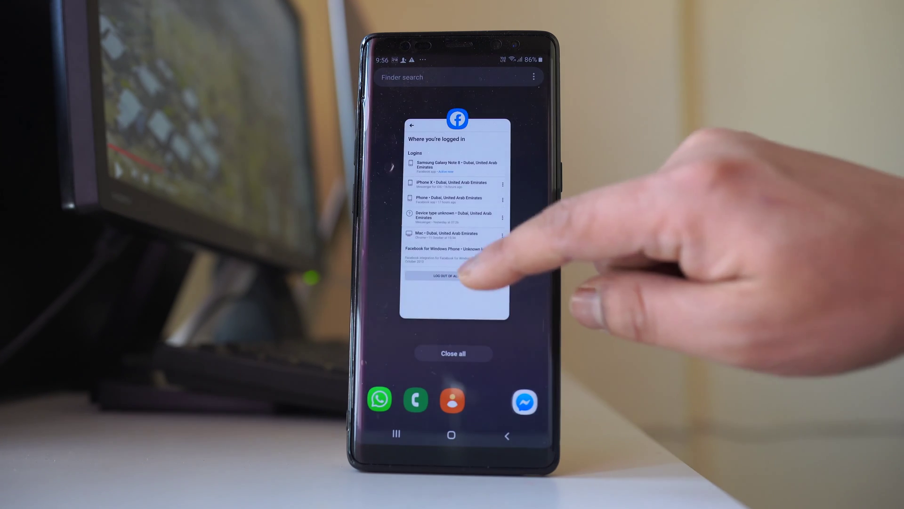
{"action": "left_click_drag", "start_coordinate": [459, 283], "coordinate": [459, 107]}
{"action": "left_click_drag", "start_coordinate": [456, 318], "coordinate": [456, 142]}
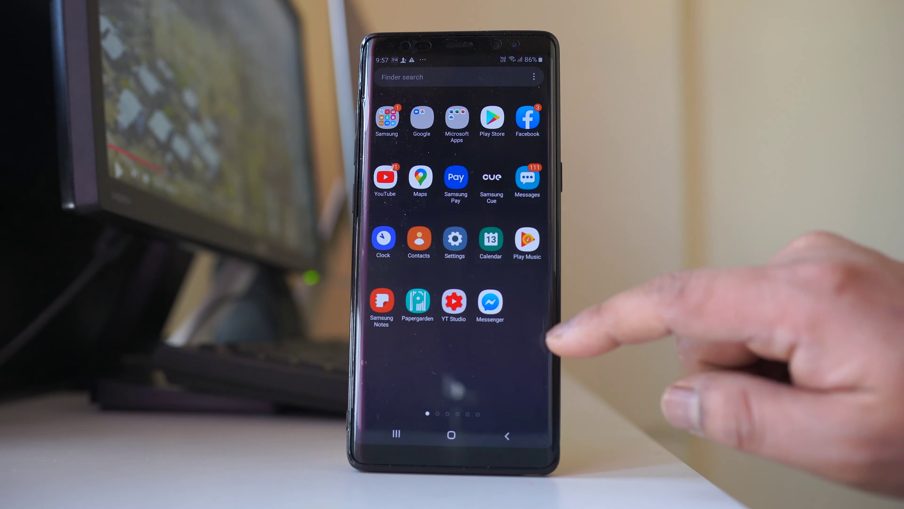
{"action": "left_click", "coordinate": [489, 300]}
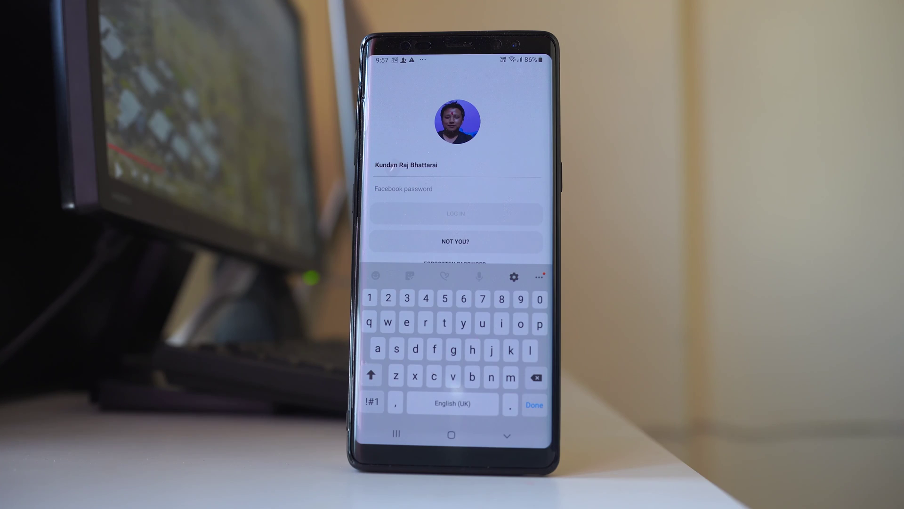